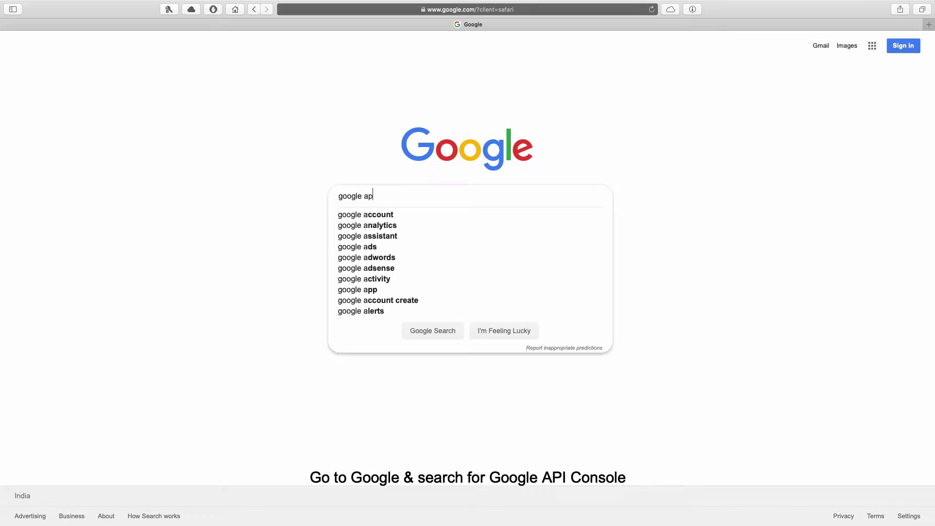
Search Google for "google api console"
text(c)
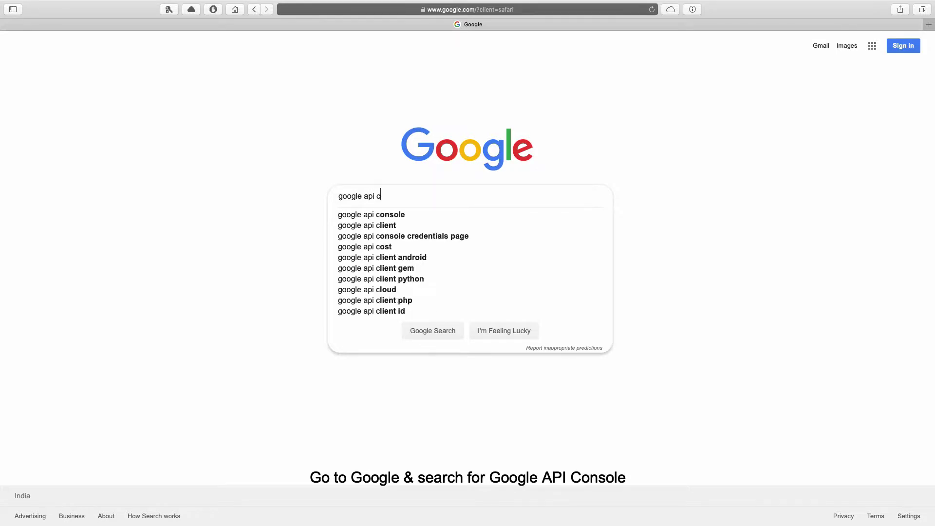
text(onsole)
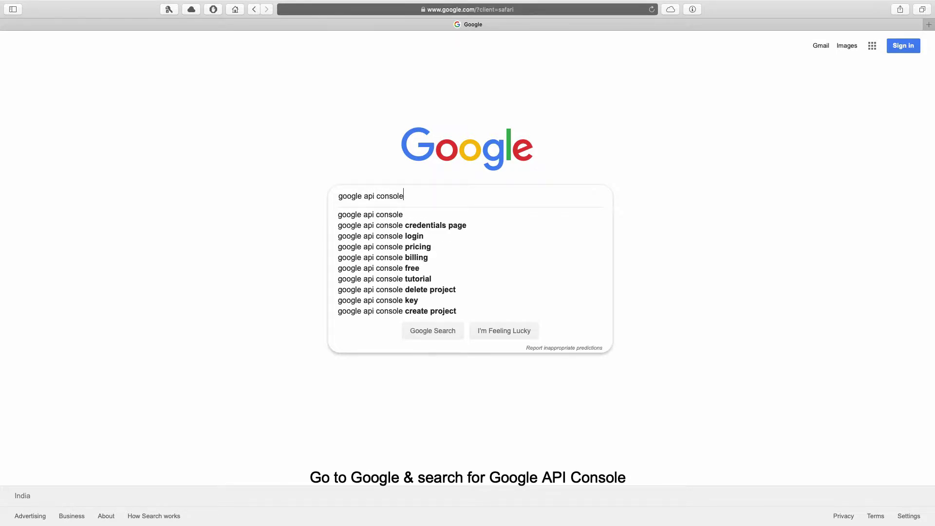
key(Return)
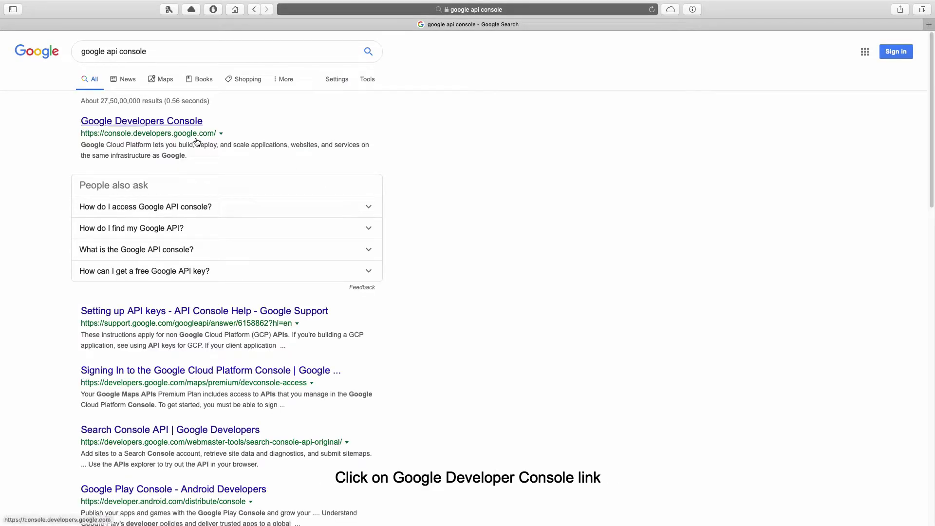
Open the Google Developers Console search result and sign in with the account email and password
click(170, 120)
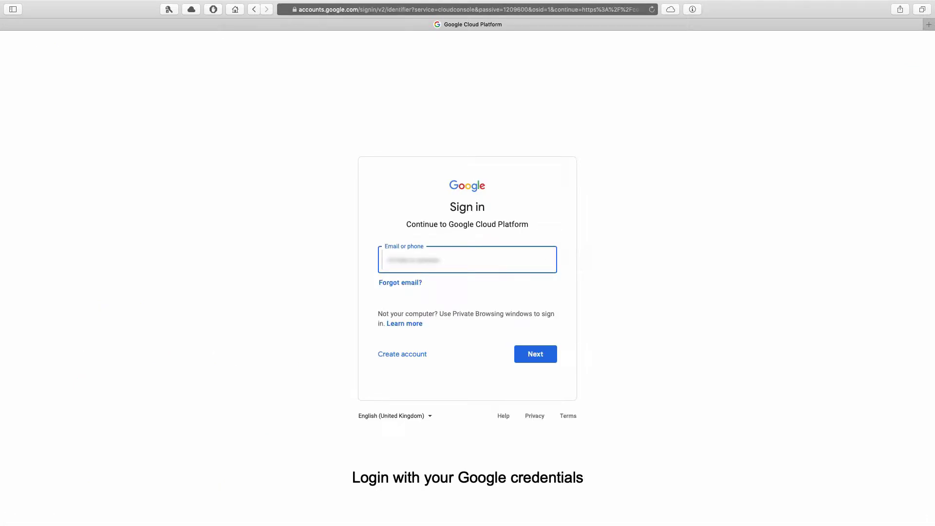
key(Return)
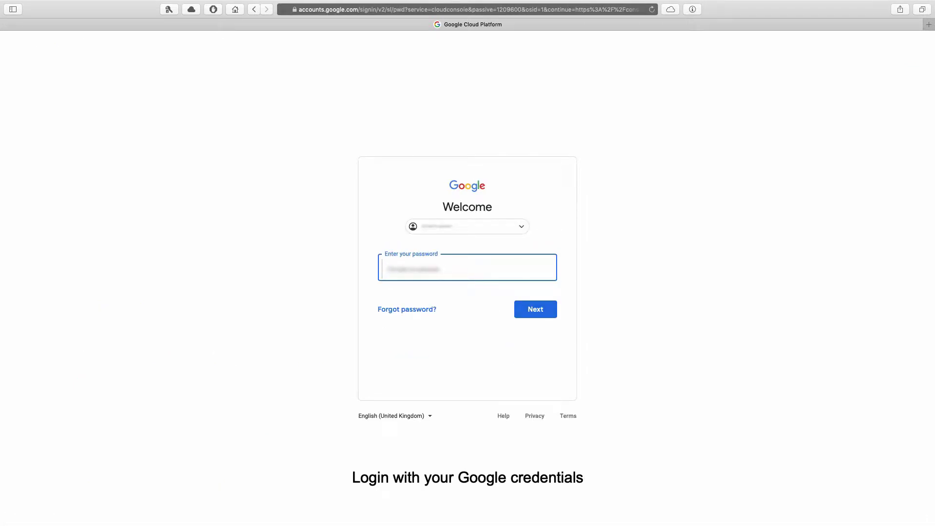
key(Return)
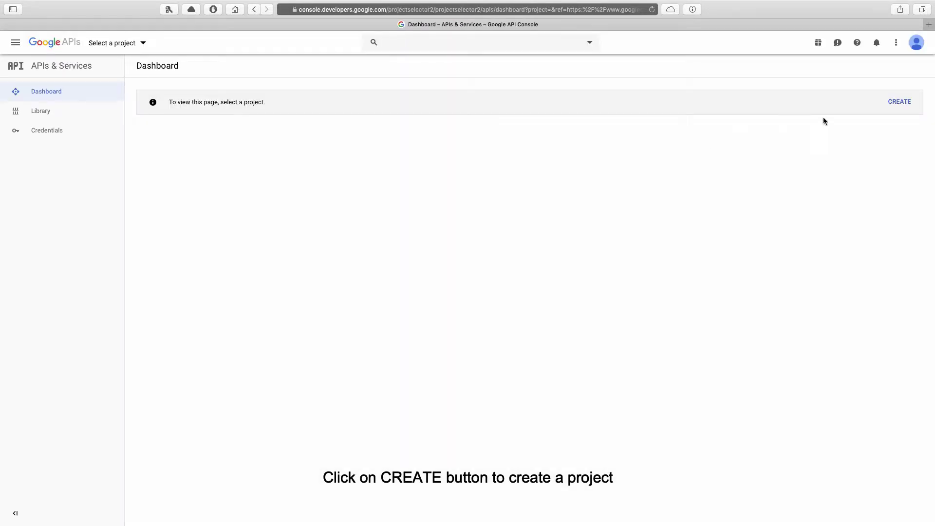
Create a new project named Cabookie with no organization as its location
click(900, 103)
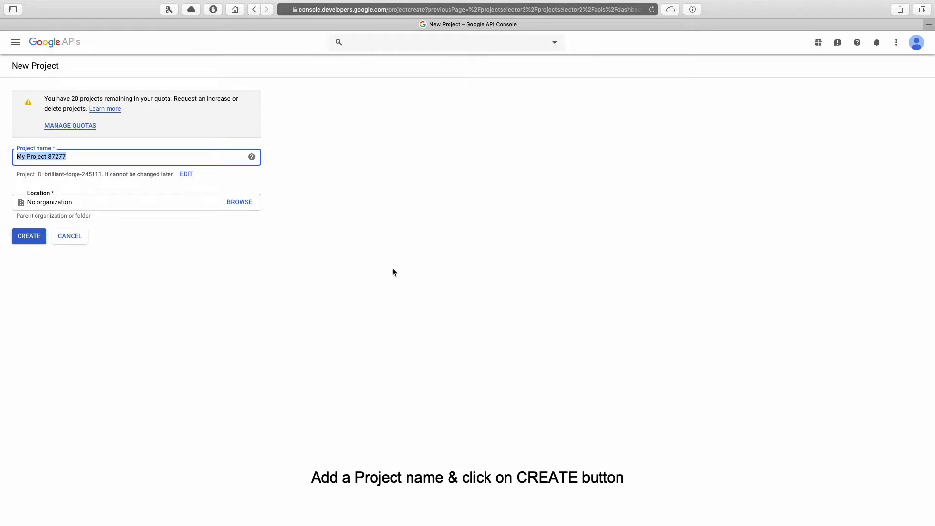
text(Cabookie)
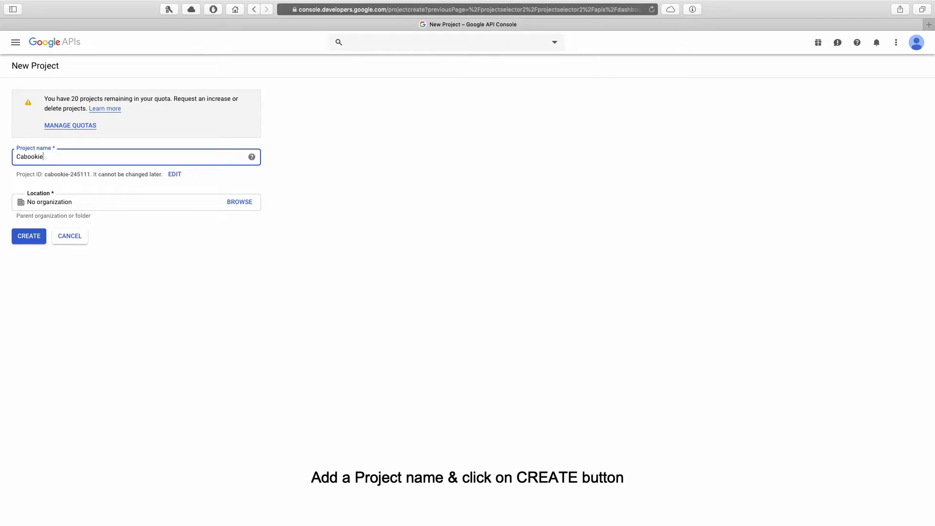
click(42, 297)
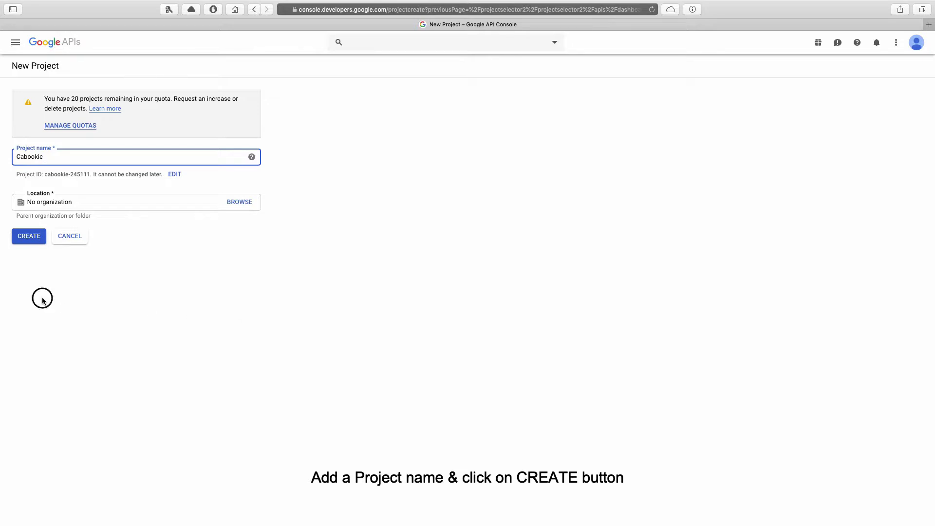
click(30, 236)
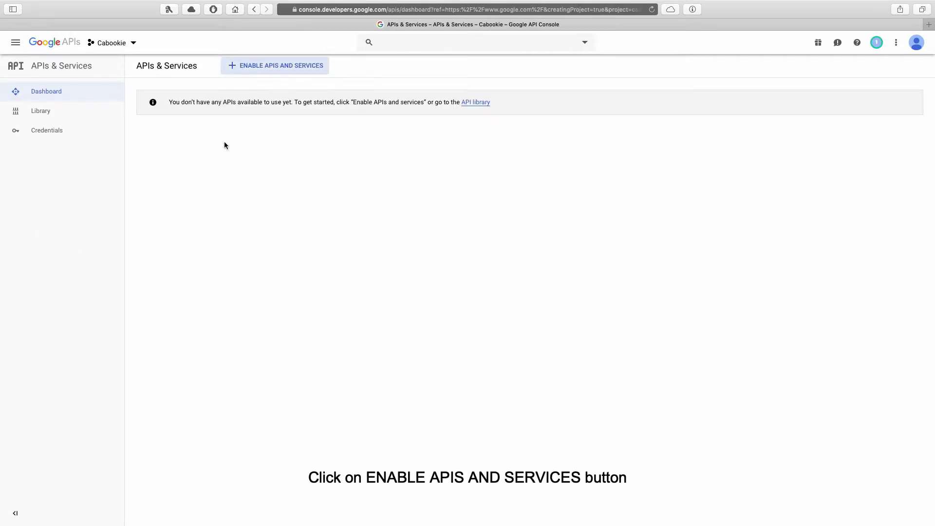
Enable the Directions API for the project from the Maps category of the API Library
click(281, 67)
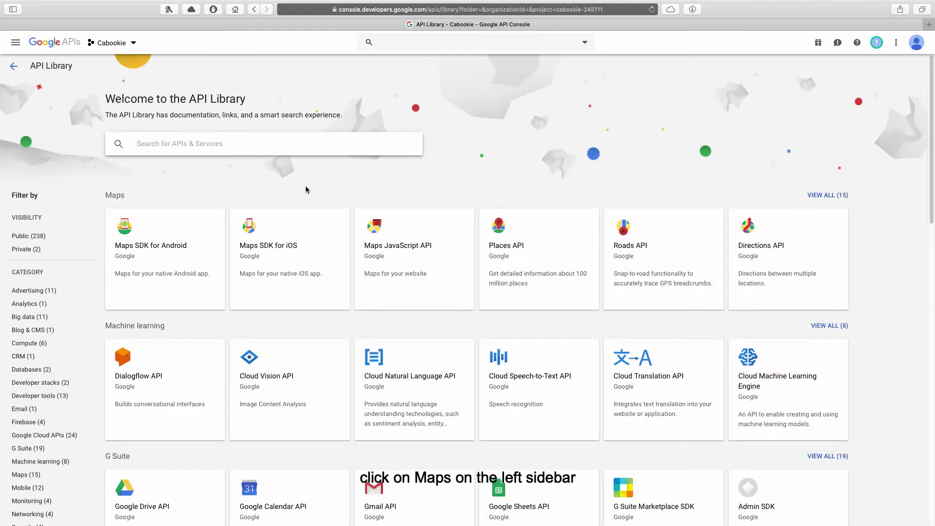
scroll(122, 263, down, 3)
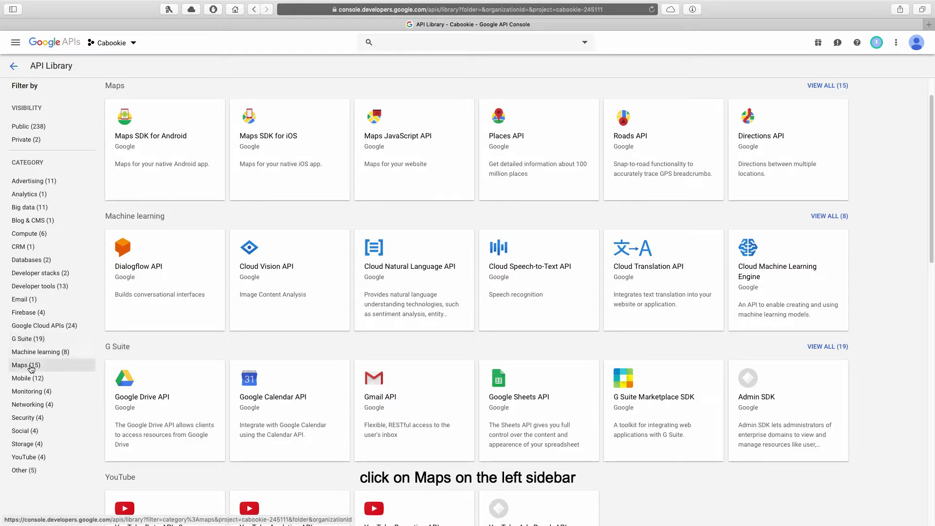
click(32, 365)
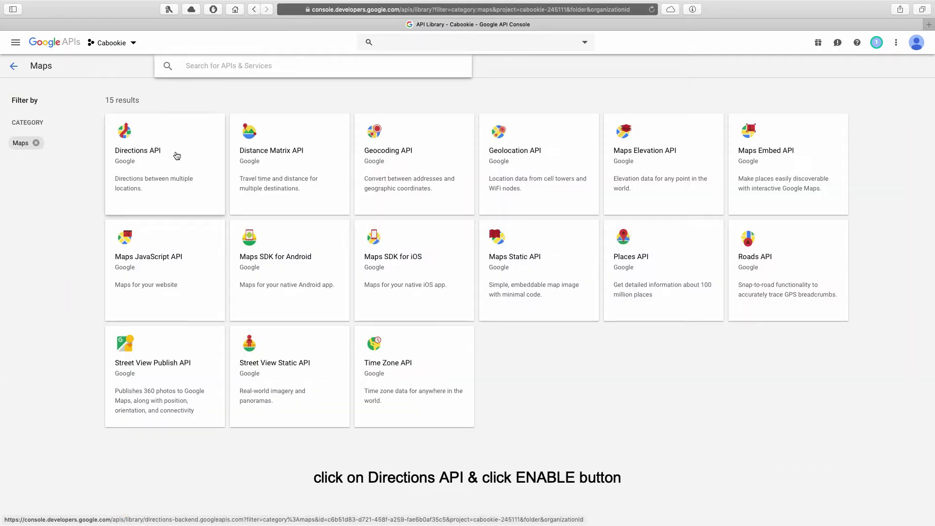
click(177, 156)
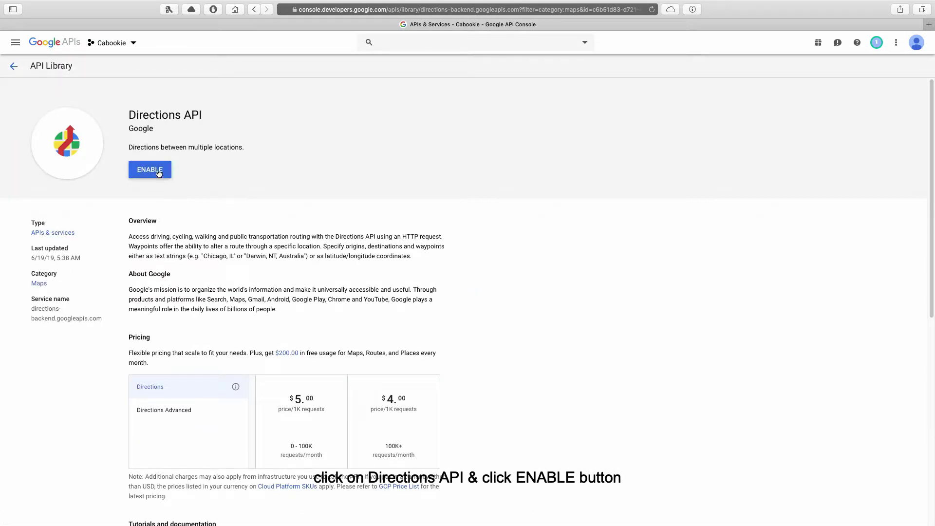
click(158, 170)
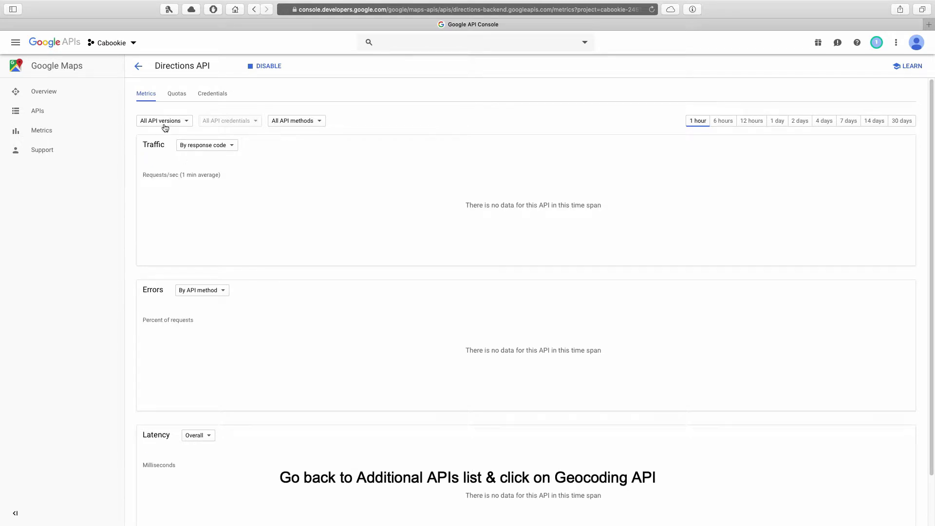
Return to the list of additional Maps APIs and enable the Geocoding API
click(139, 69)
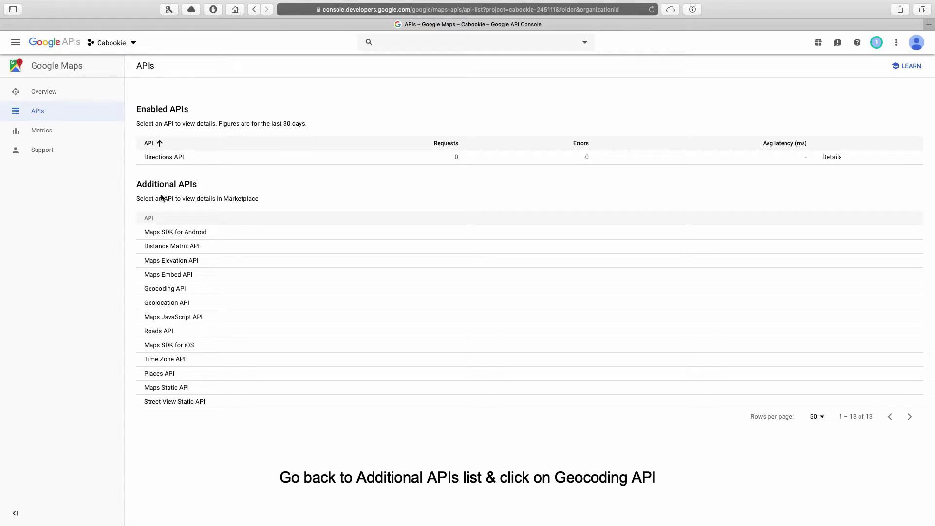
click(162, 290)
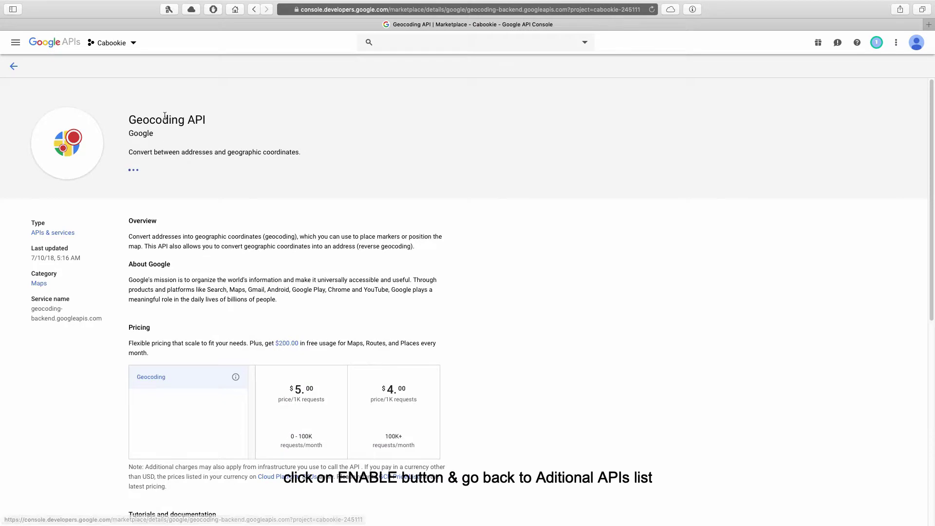
click(168, 165)
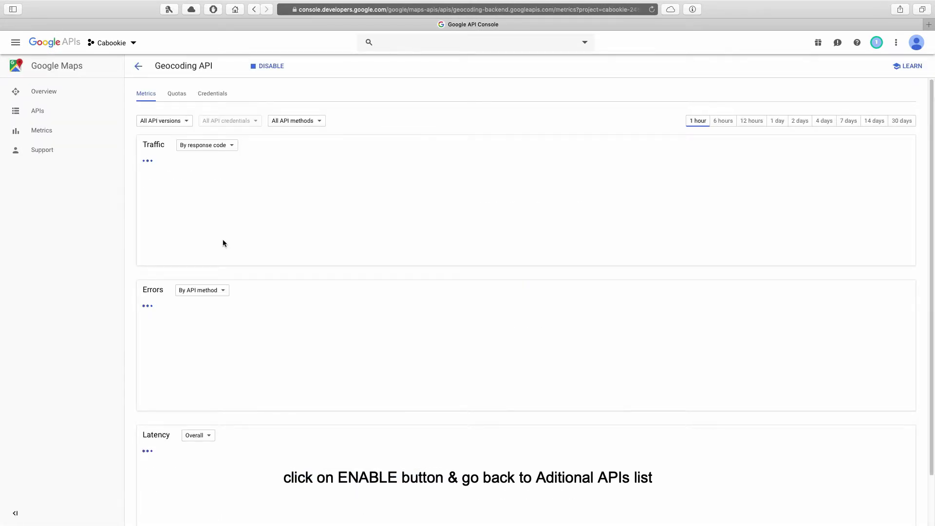
Go back to the additional APIs list and enable the Maps JavaScript API
click(139, 68)
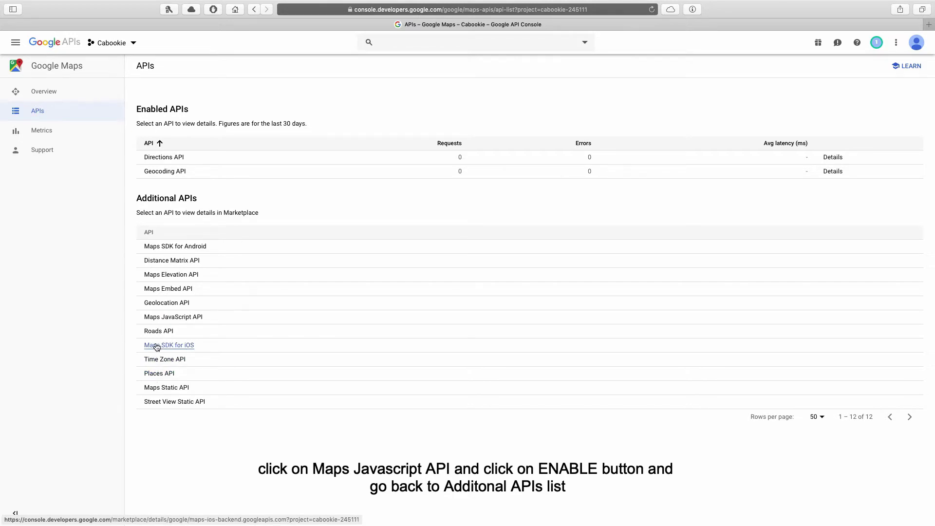
click(159, 319)
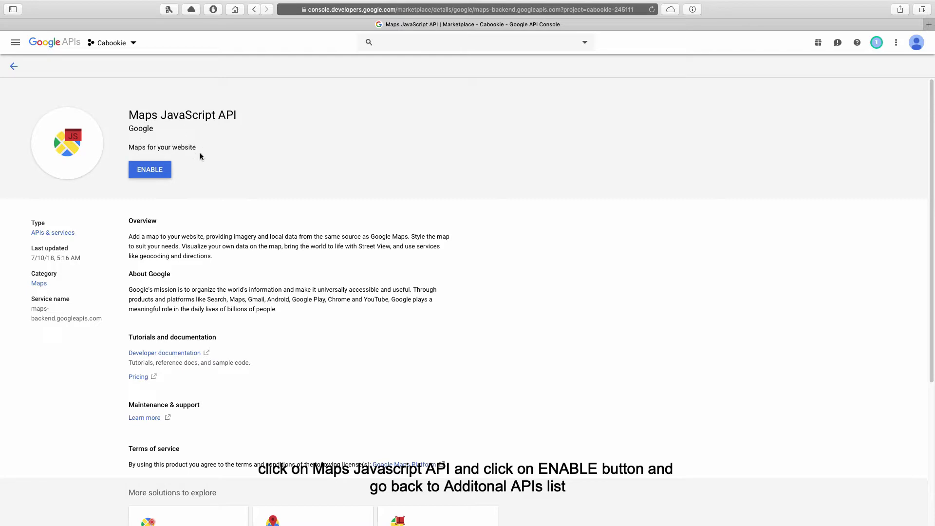
click(158, 173)
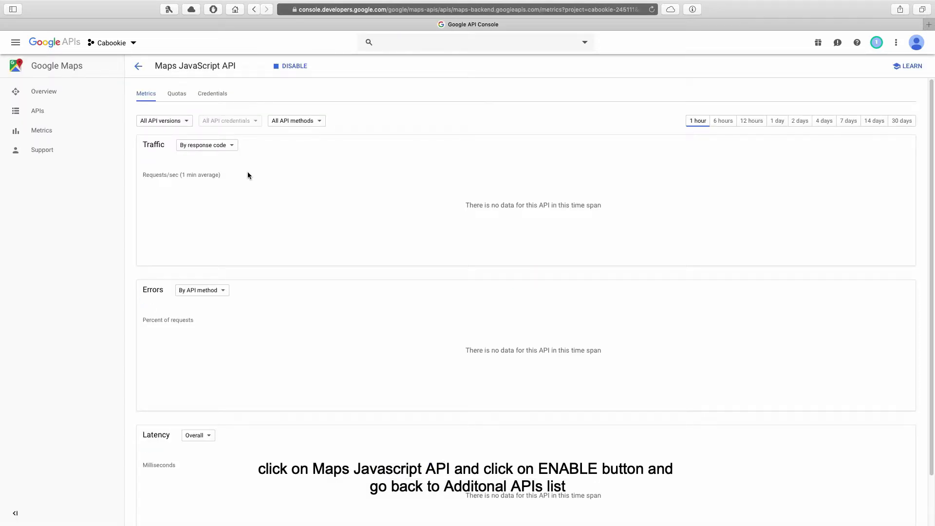
Enable the Places API from the additional APIs list and return to the API overview list
click(138, 67)
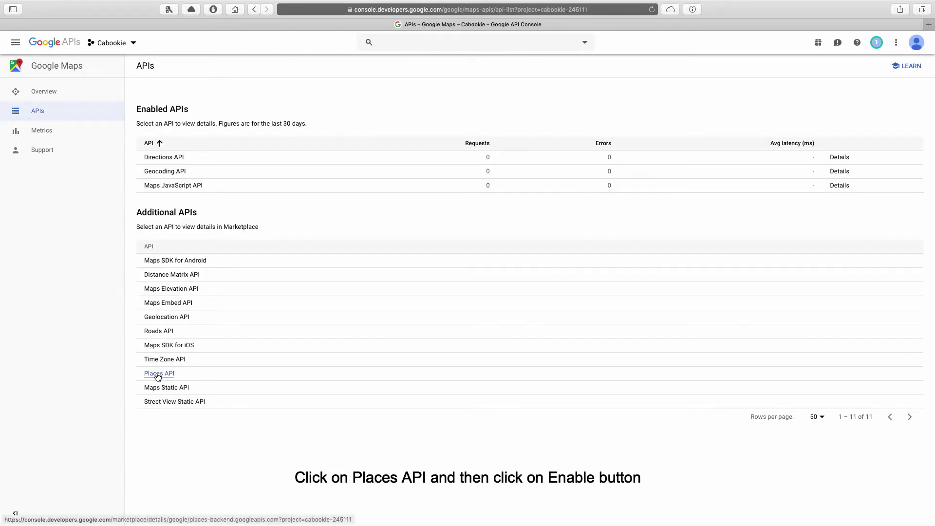
click(159, 374)
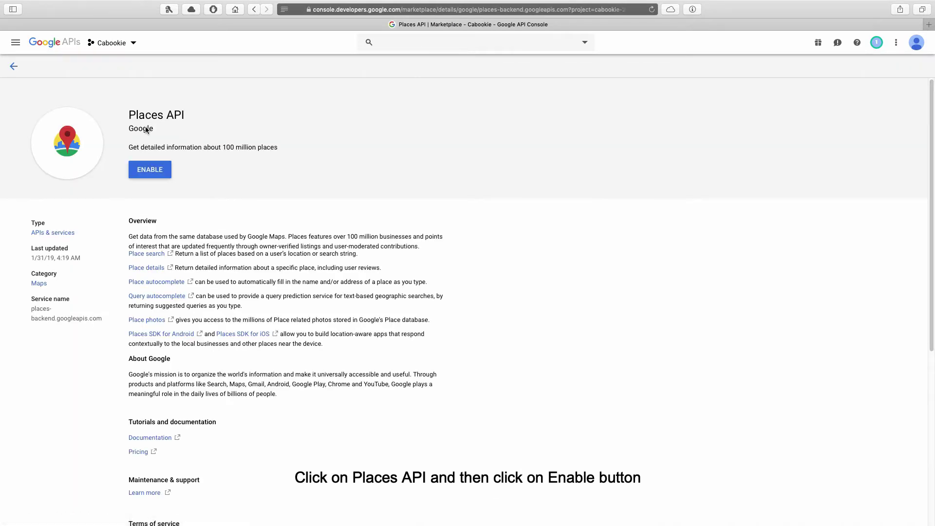
click(159, 172)
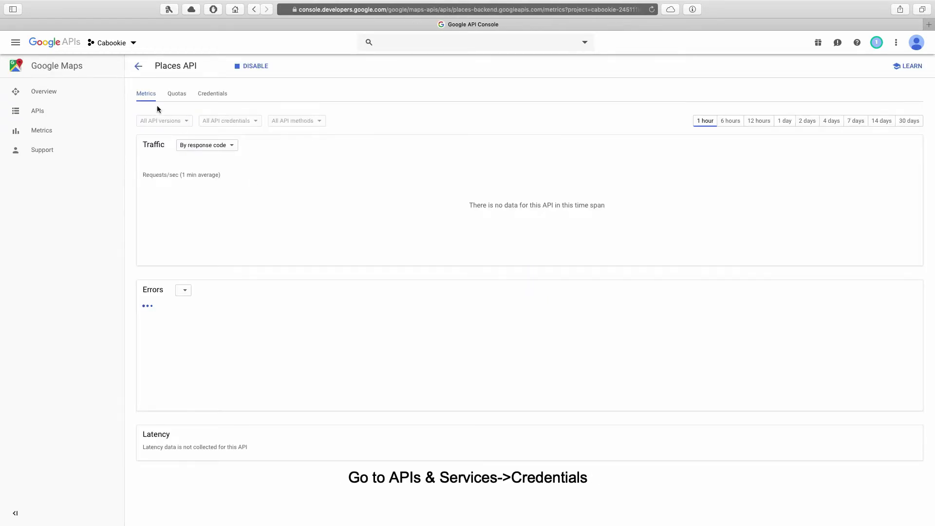
click(138, 66)
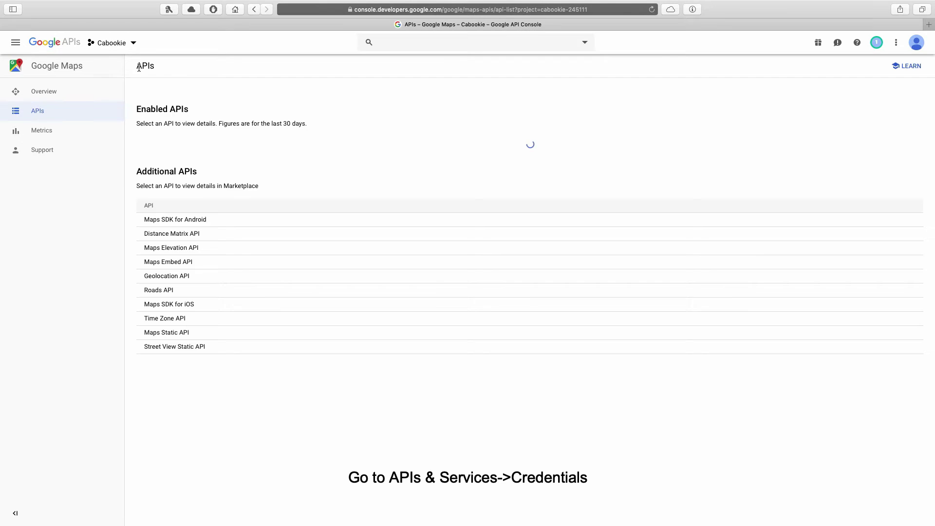
Go to the Credentials page of APIs & Services and create an API key for the project
click(16, 42)
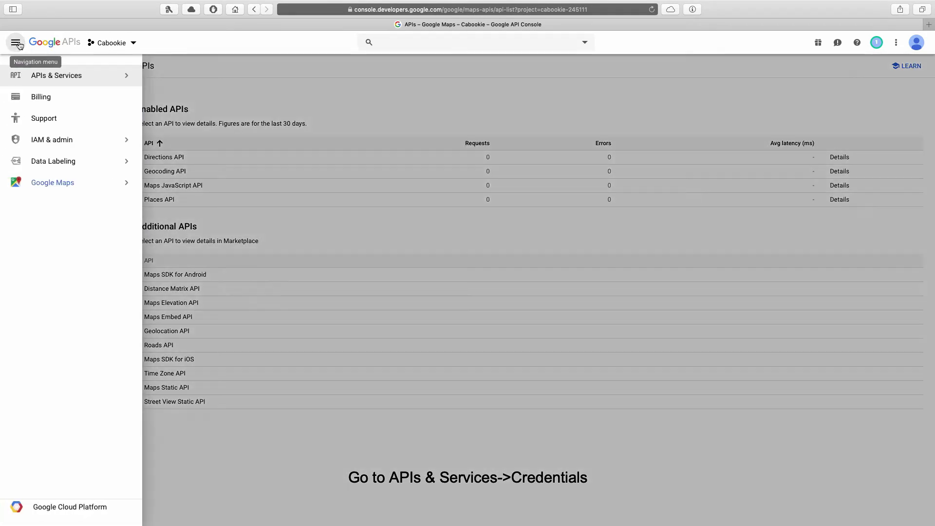
mouse_move(58, 76)
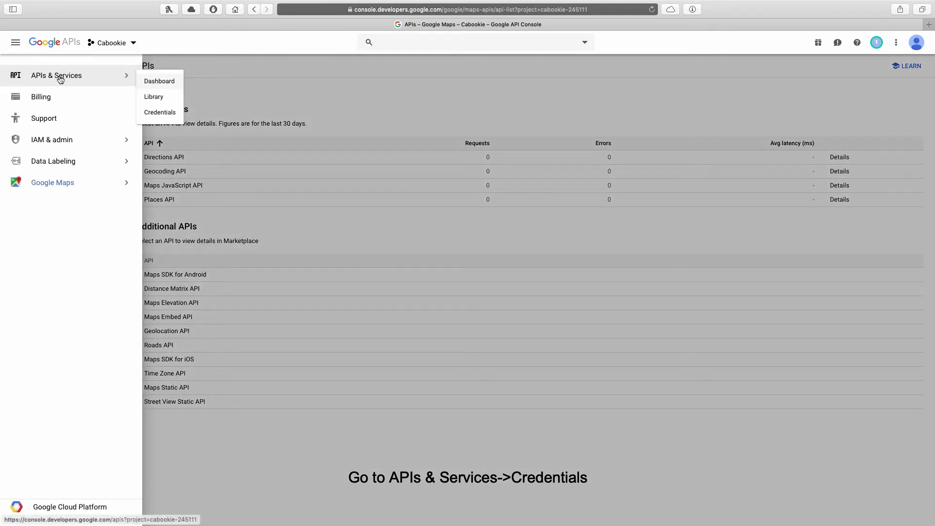
click(159, 113)
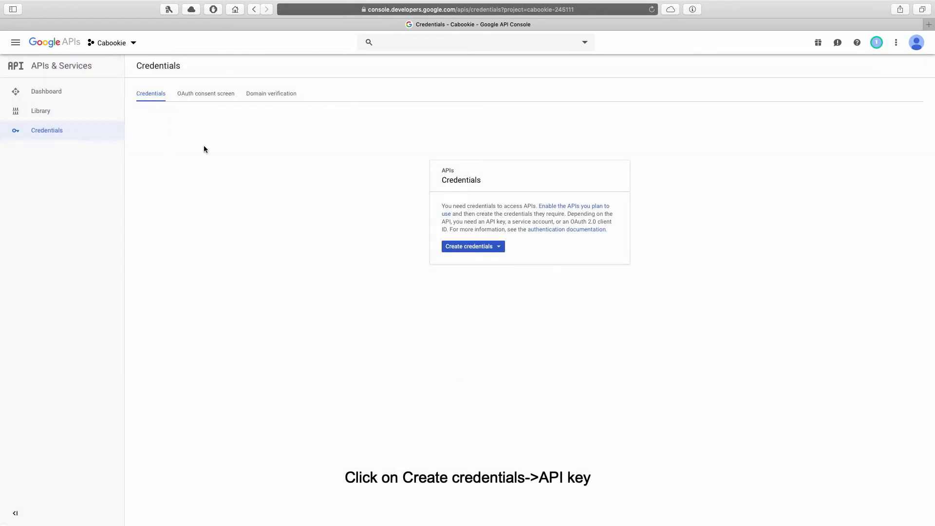
click(480, 252)
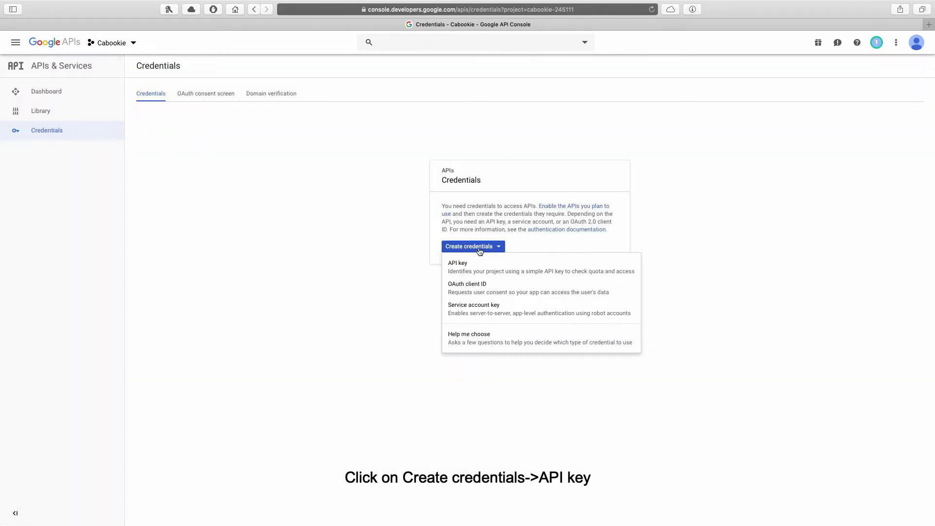
click(506, 269)
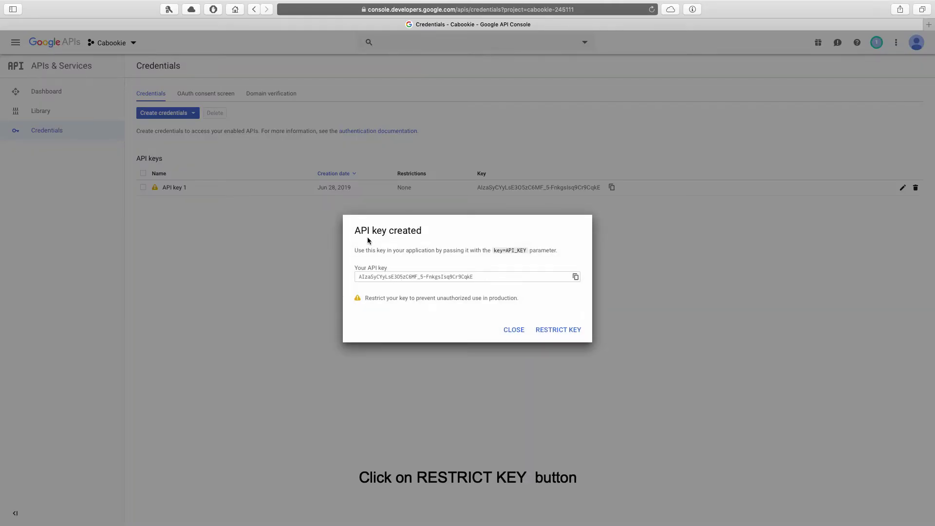
Rename the new API key as Autocomplete, restrict it to the Maps JavaScript API and Places API, and save it
click(558, 329)
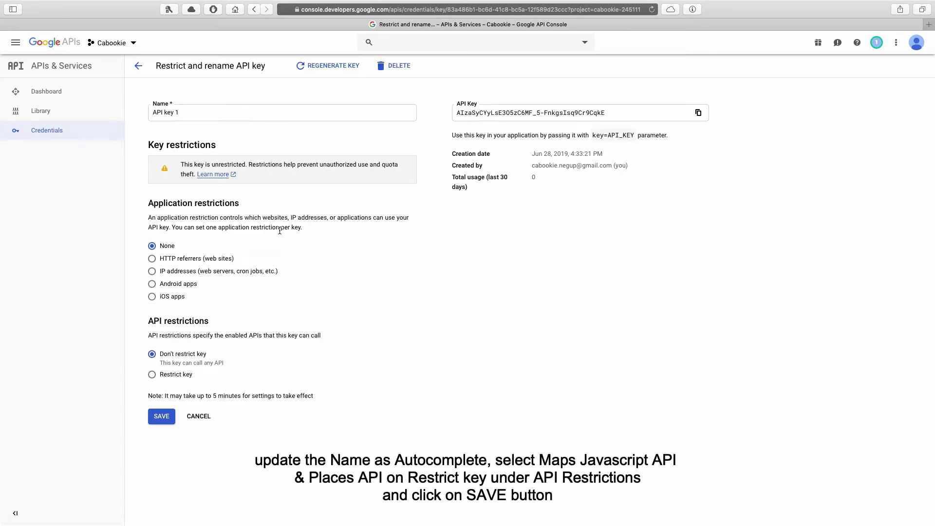
click(195, 113)
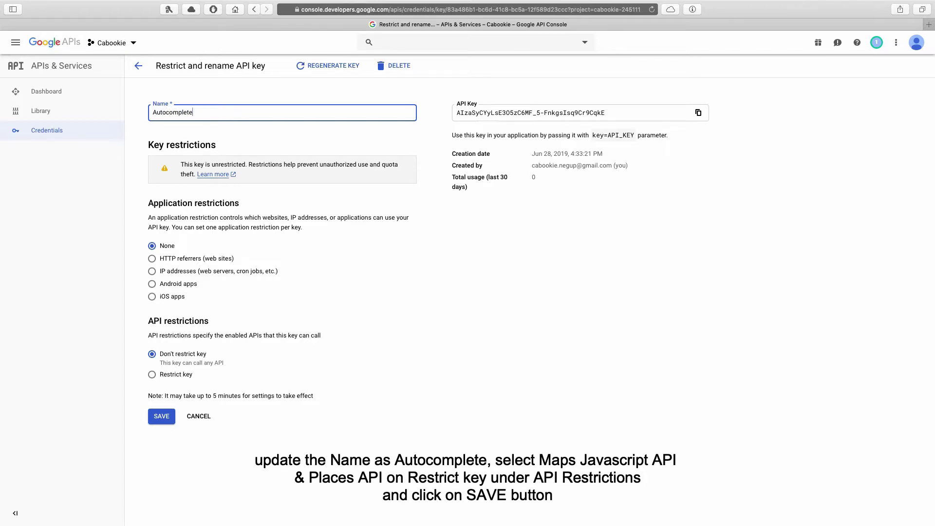
click(173, 376)
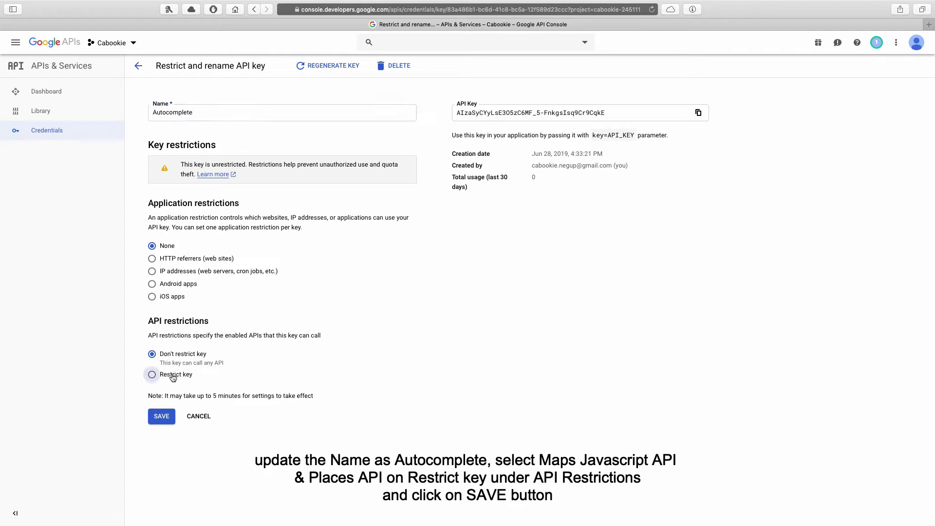
click(181, 398)
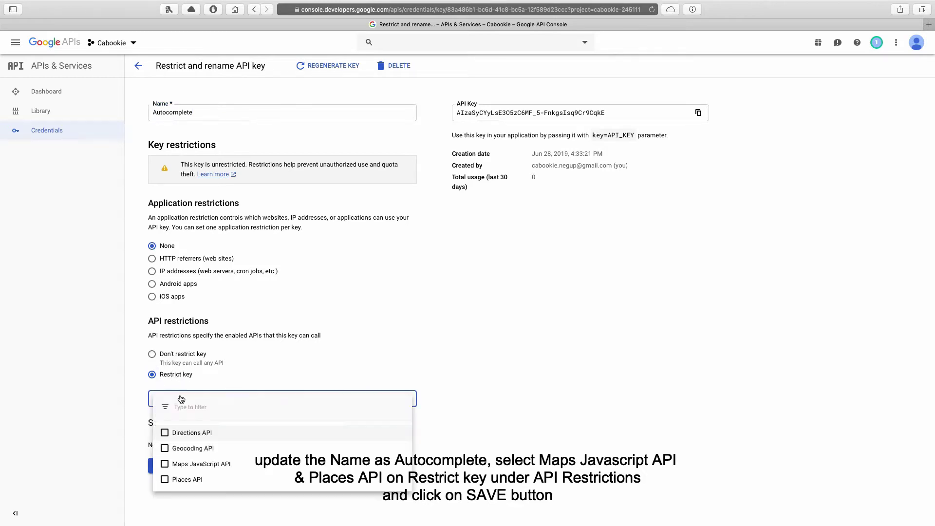
click(182, 466)
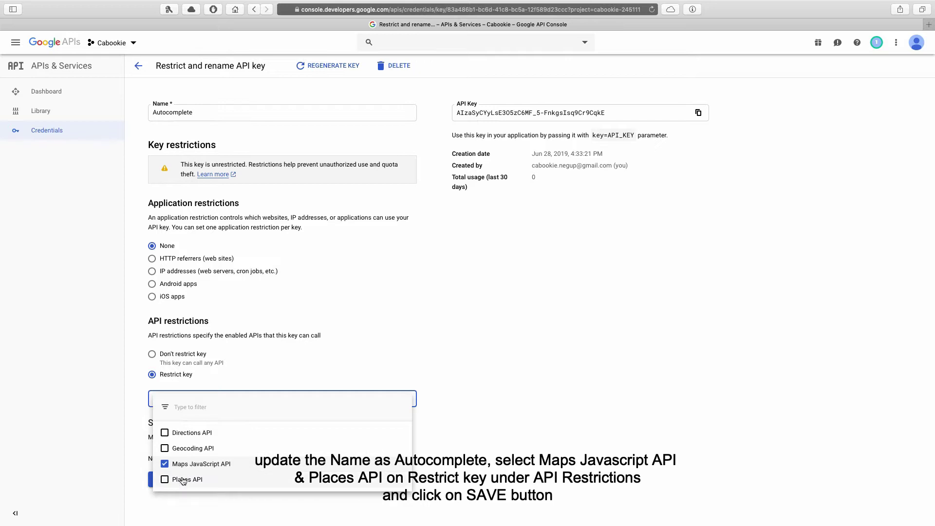
click(182, 480)
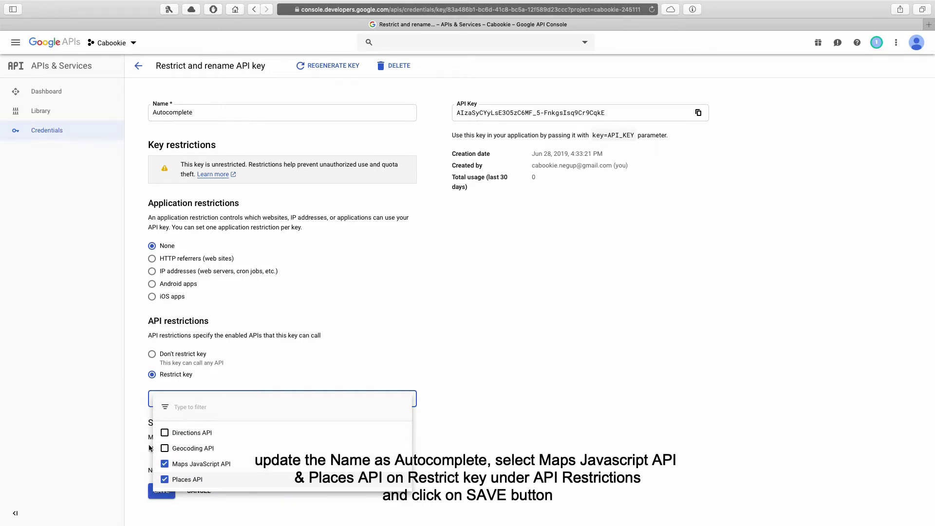
click(133, 500)
click(160, 491)
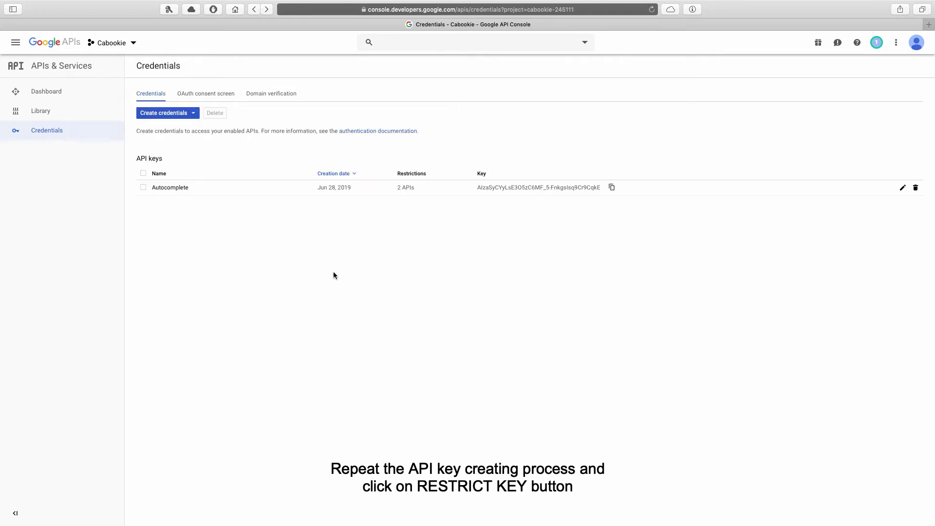
Create a second API key for the project, open its restriction settings, and name it Direction
click(192, 112)
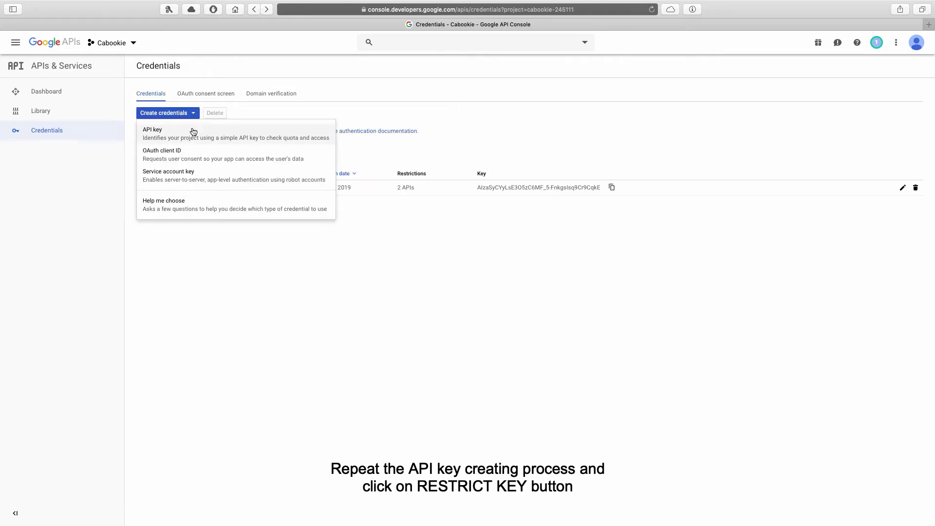
click(234, 137)
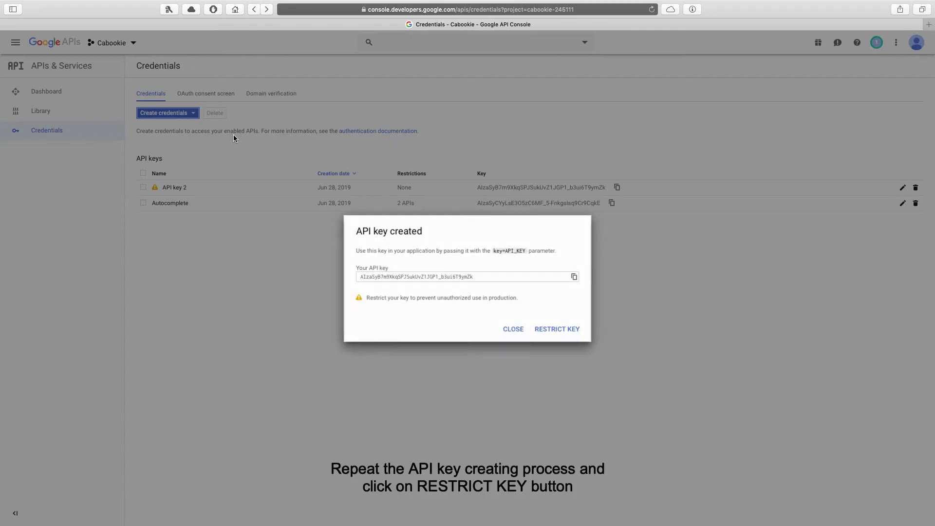
click(558, 331)
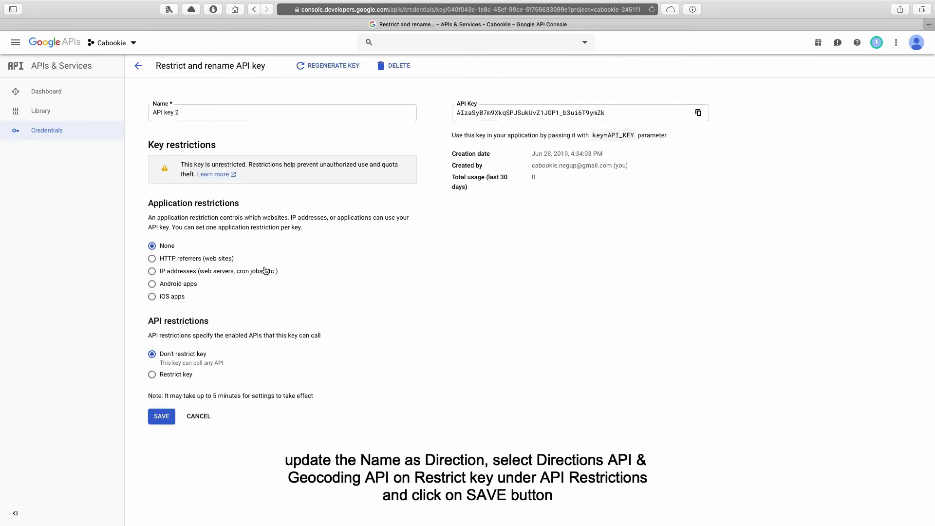
click(202, 115)
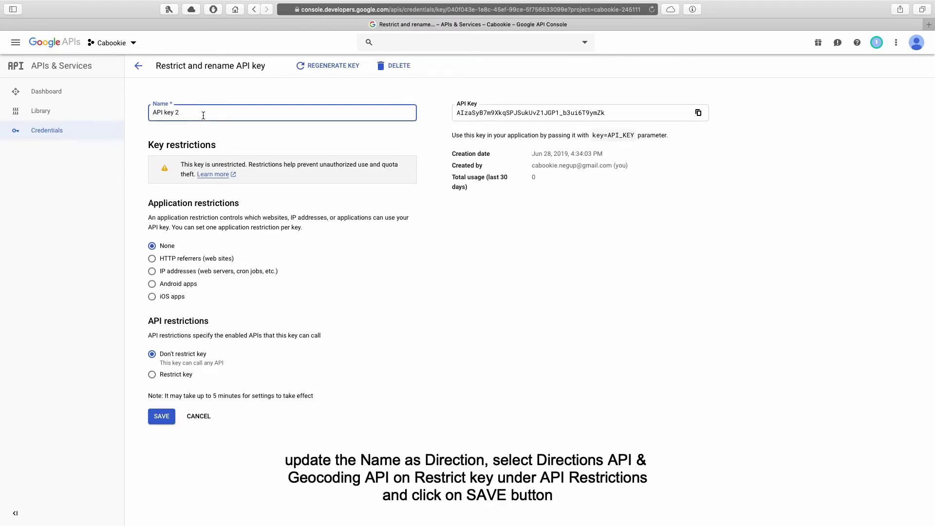
key(BackSpace)
key(BackSpace)
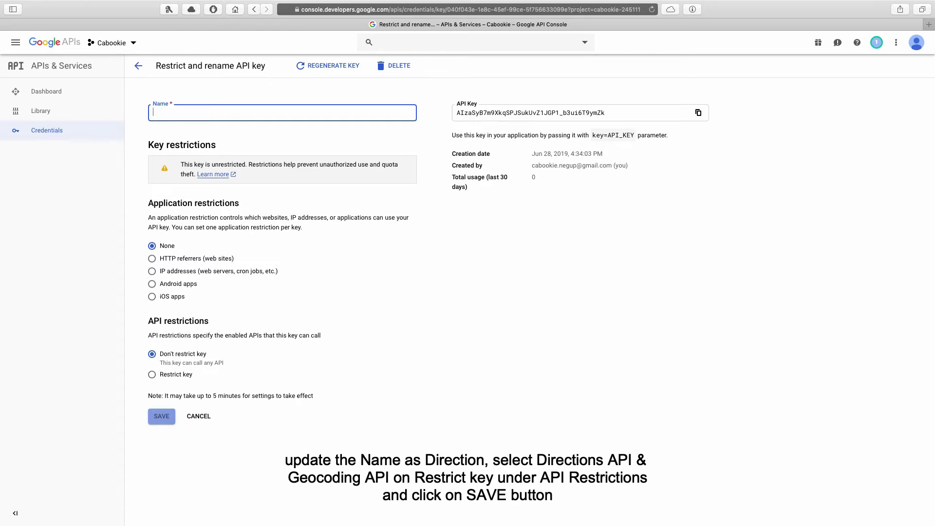
text(D)
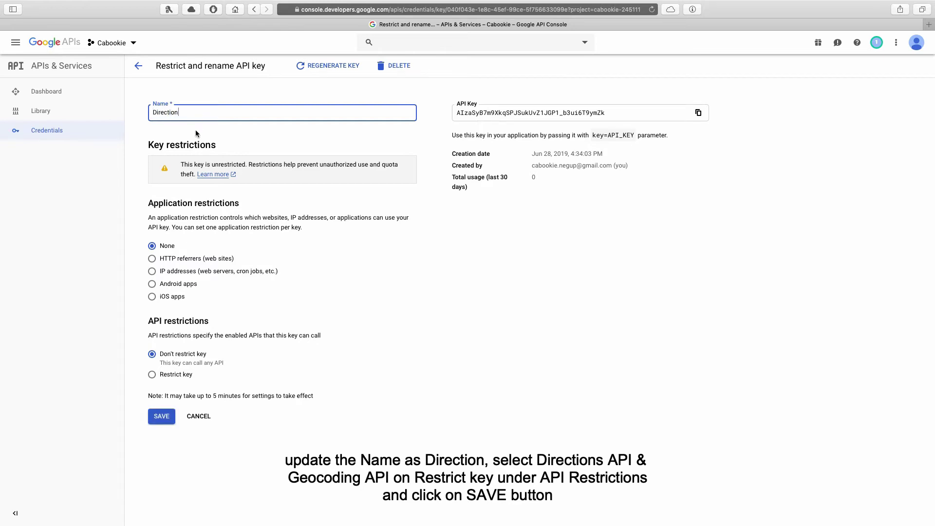
text(irection)
Restrict the Direction key to the Directions API and Geocoding API and save it
click(175, 376)
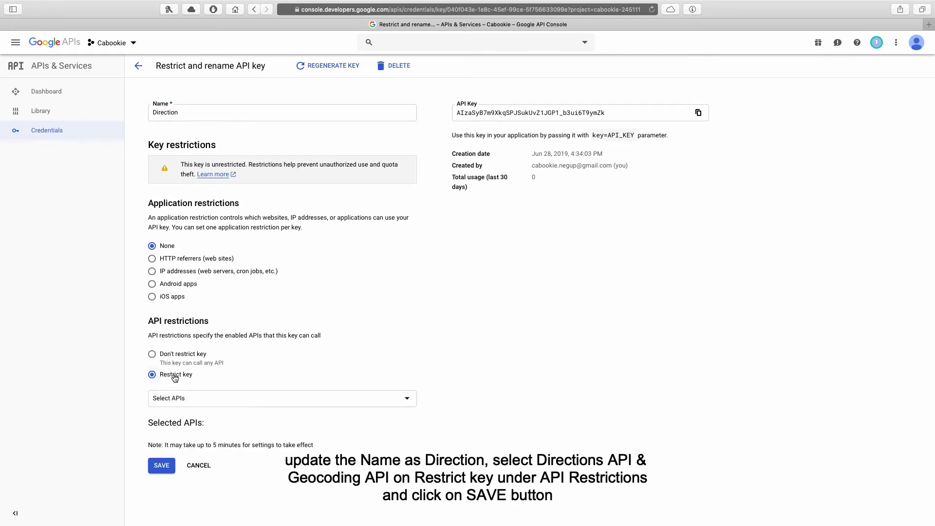
click(175, 402)
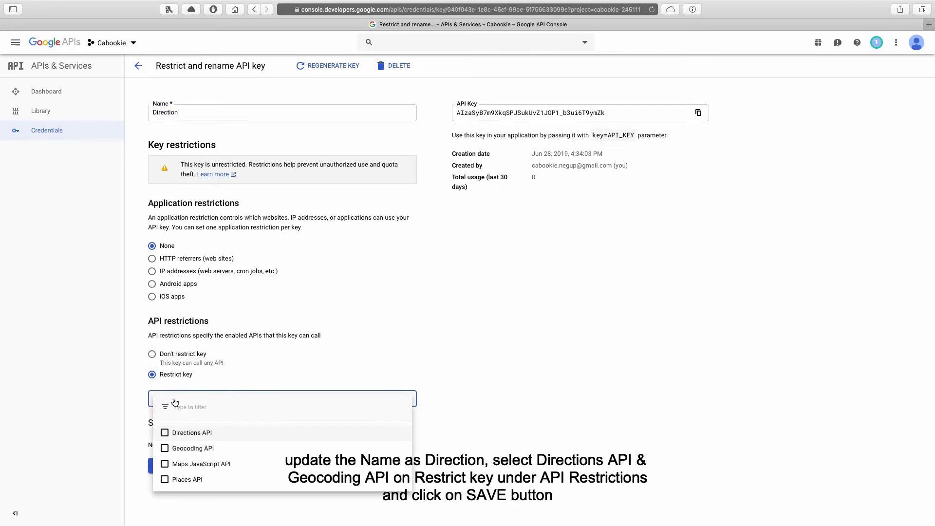
click(182, 433)
click(183, 448)
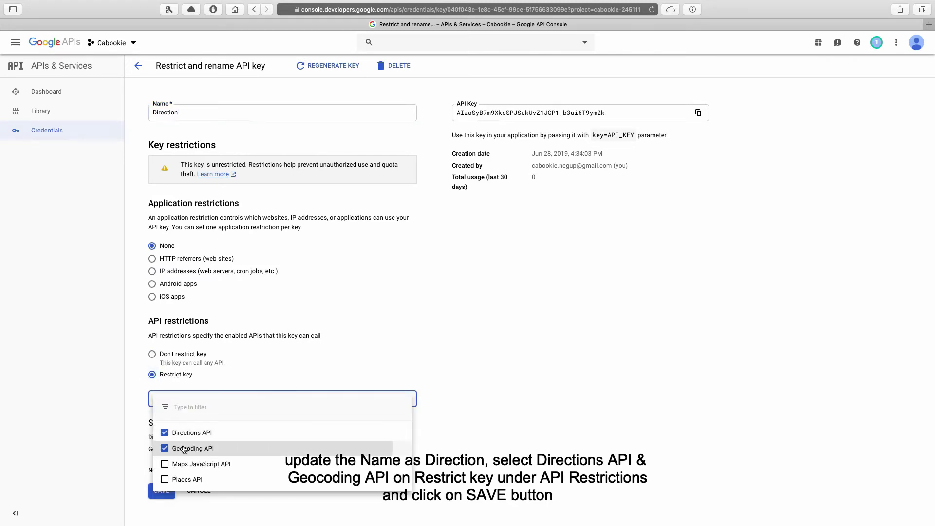
click(133, 440)
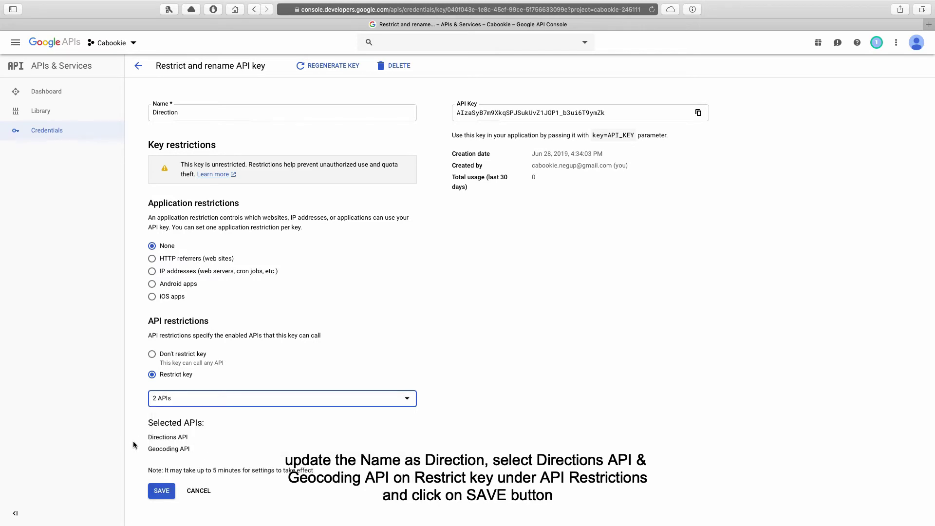
click(161, 490)
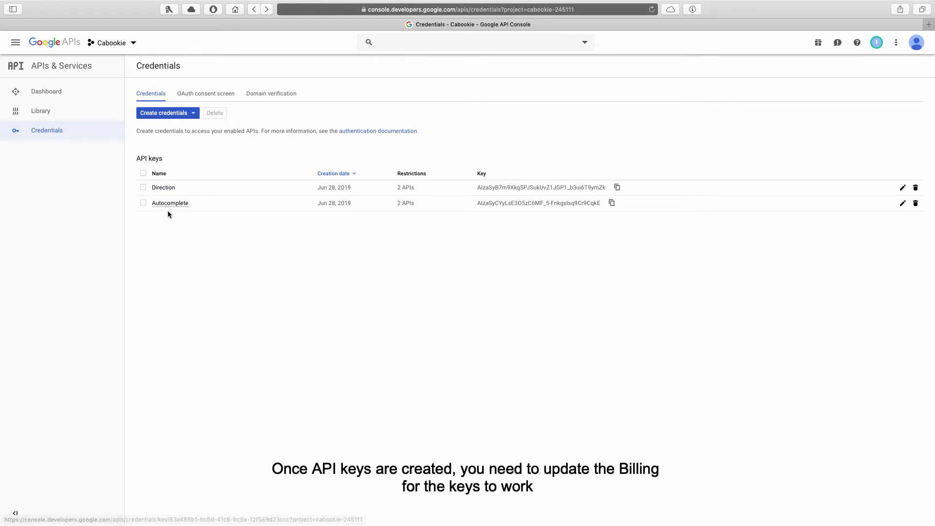
Go to the project's Billing page, manage the billing accounts, and start adding a billing account
click(16, 43)
click(41, 99)
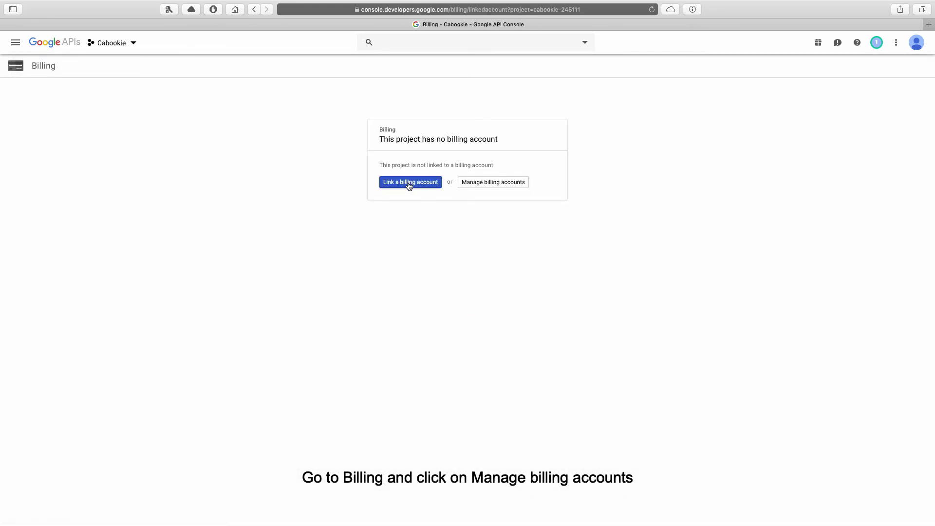
click(490, 185)
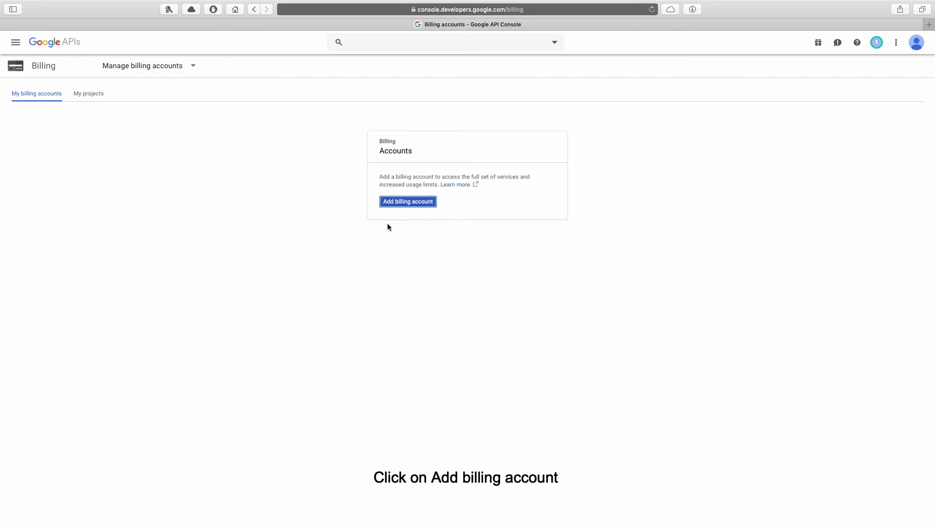
click(421, 202)
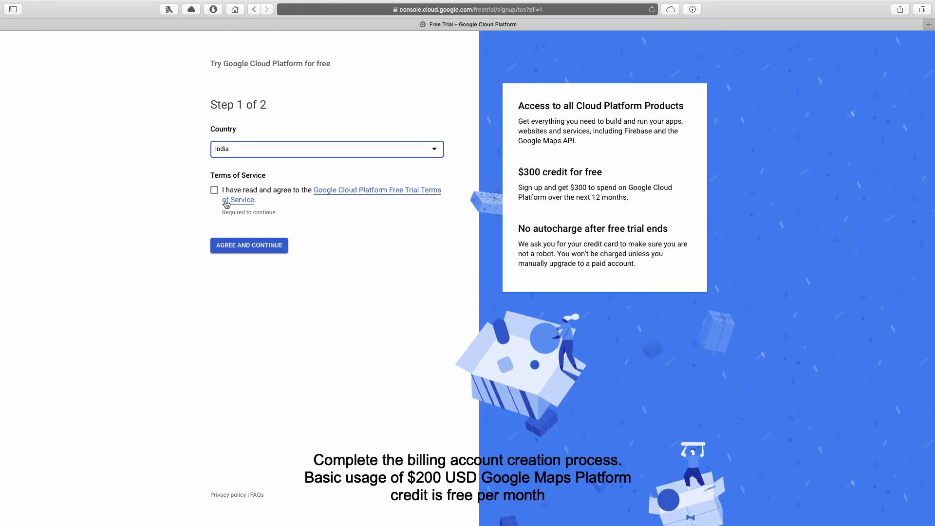
Set the free trial country to United Kingdom, accept the Terms of Service, and continue to step 2
click(261, 159)
scroll(274, 263, down, 10)
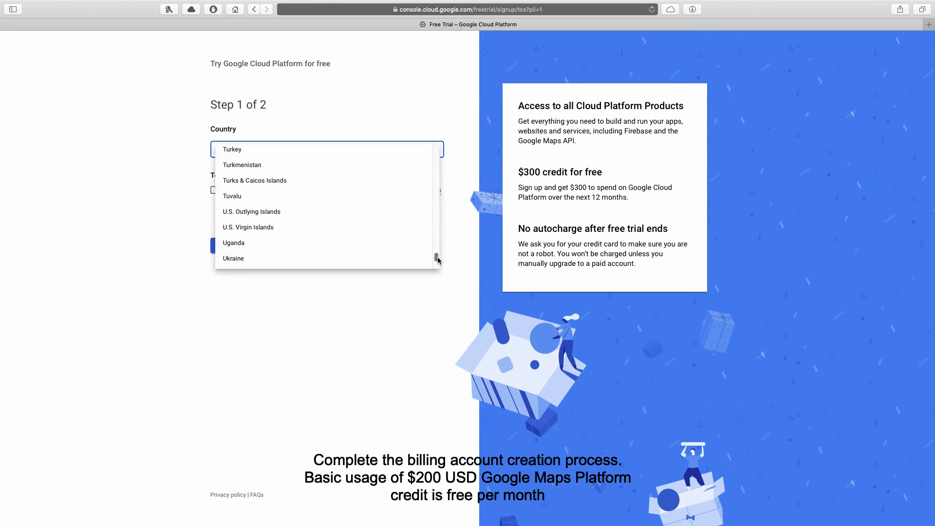
scroll(318, 226, down, 2)
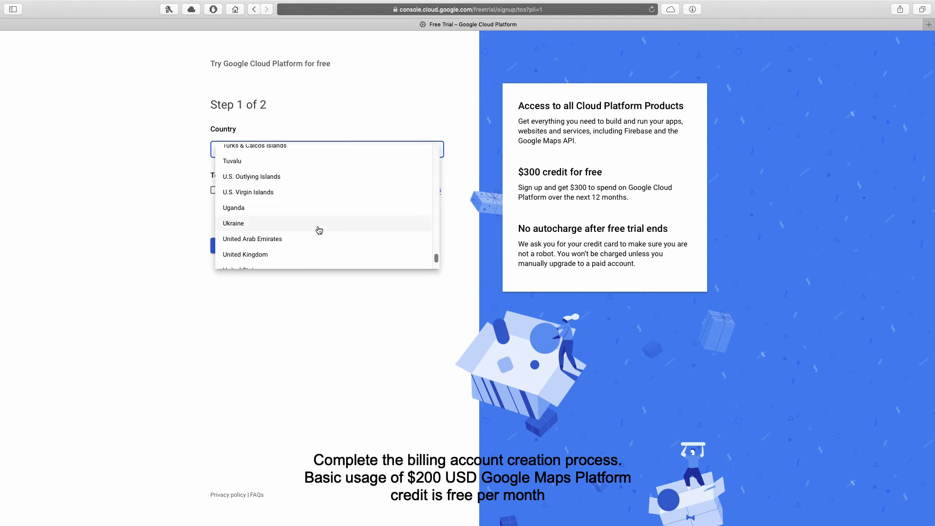
click(317, 253)
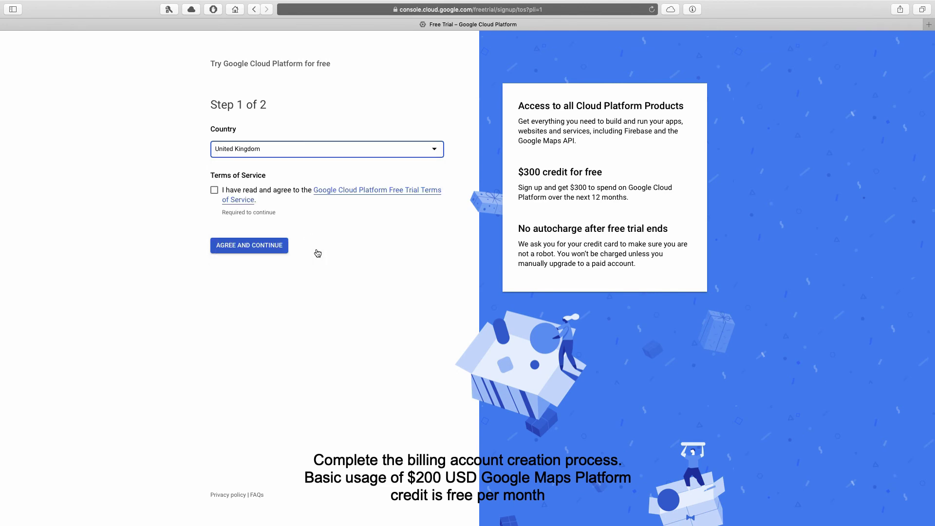
click(215, 194)
click(247, 247)
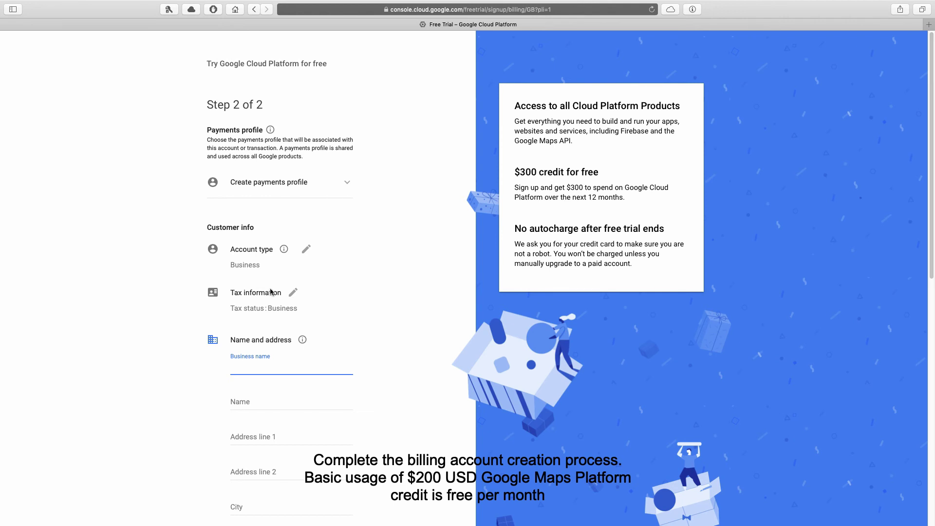
Go through the customer info and payment method form to its end and start the free trial
scroll(270, 307, down, 3)
scroll(271, 309, down, 2)
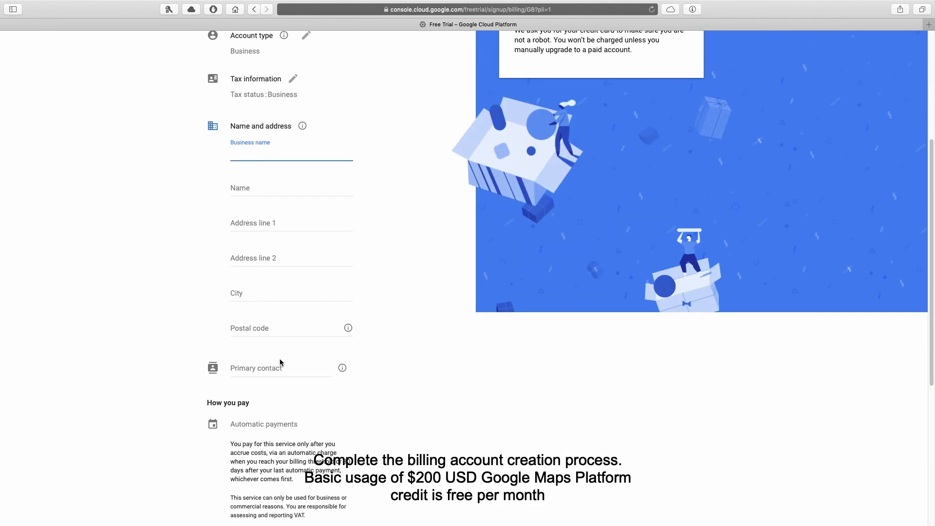
scroll(280, 358, down, 2)
scroll(256, 410, down, 3)
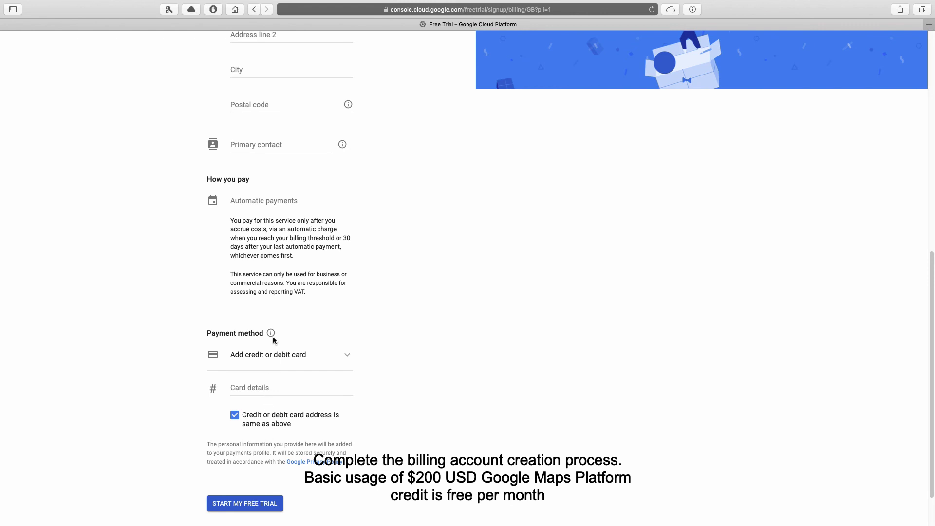
scroll(285, 341, down, 2)
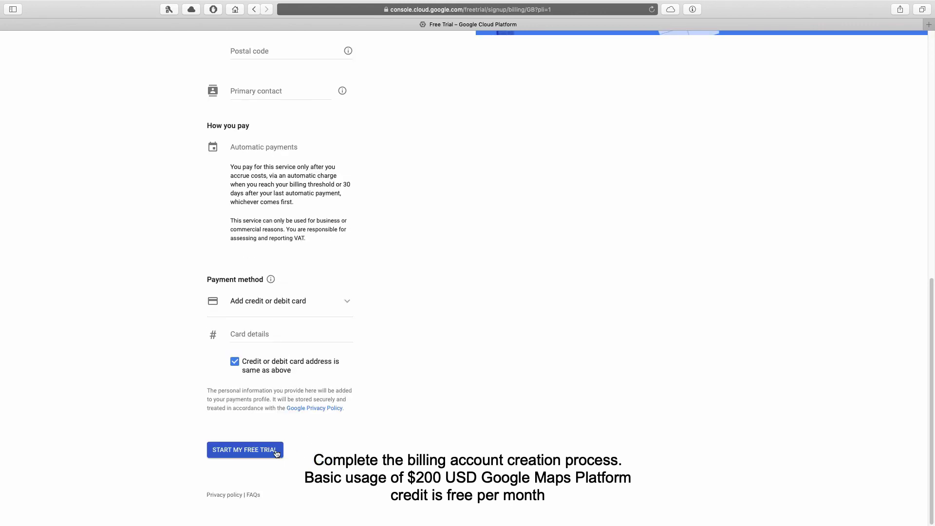
click(254, 452)
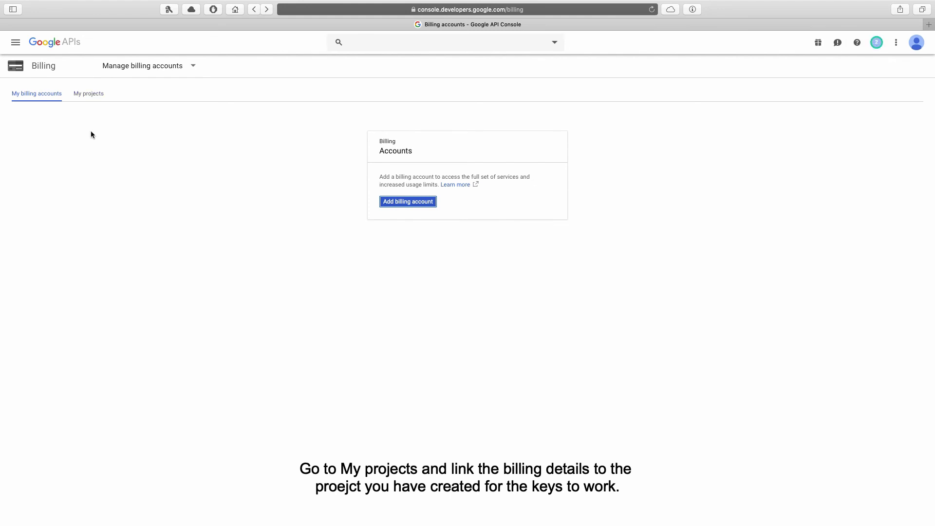
Go to My projects in Billing and open the billing actions for the Cabookie project
click(93, 95)
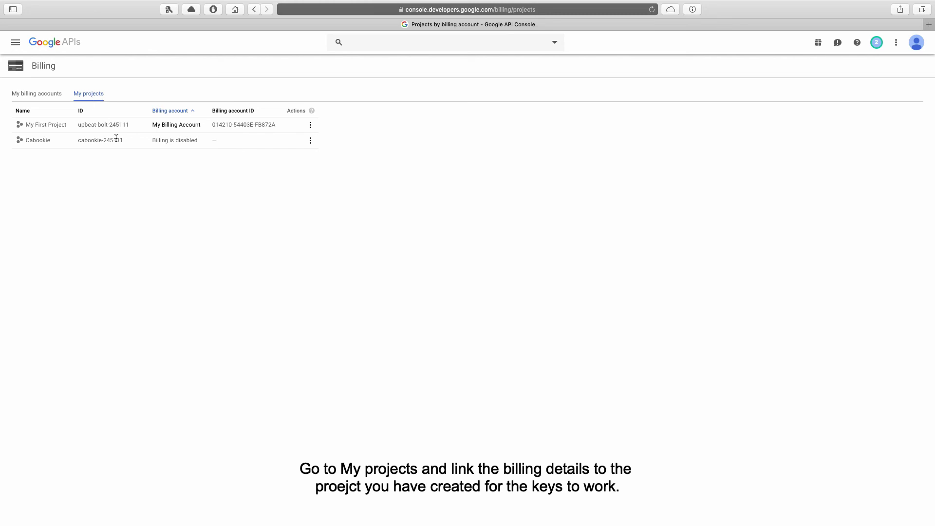
click(310, 142)
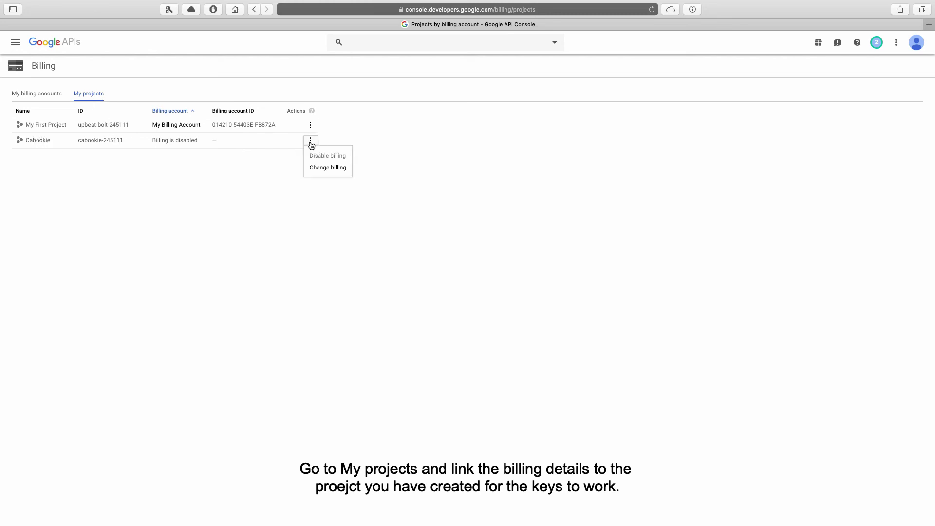